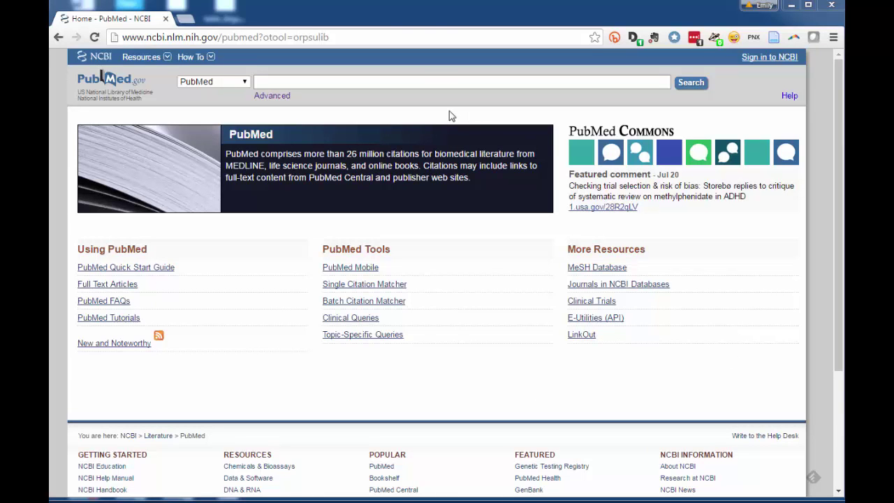
- Search PubMed for "health disparities pollution policy"
{"action": "left_click", "coordinate": [357, 82]}
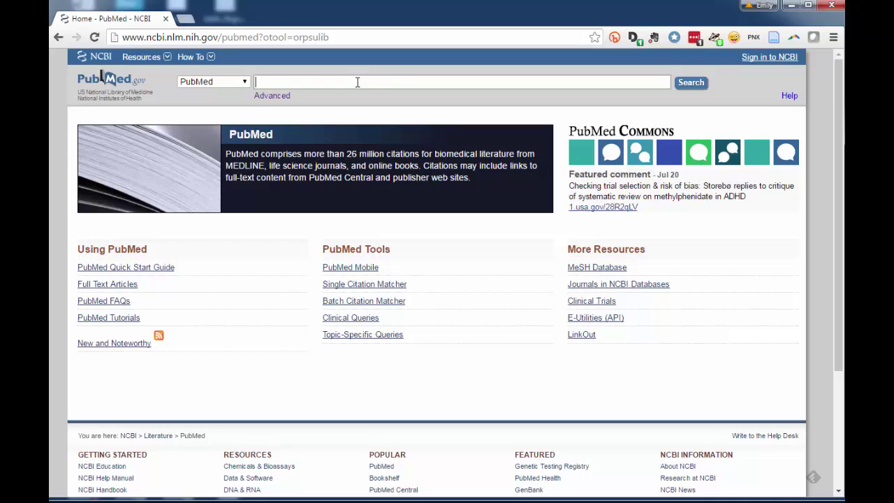
{"action": "type", "text": "health"}
{"action": "type", "text": " dispa"}
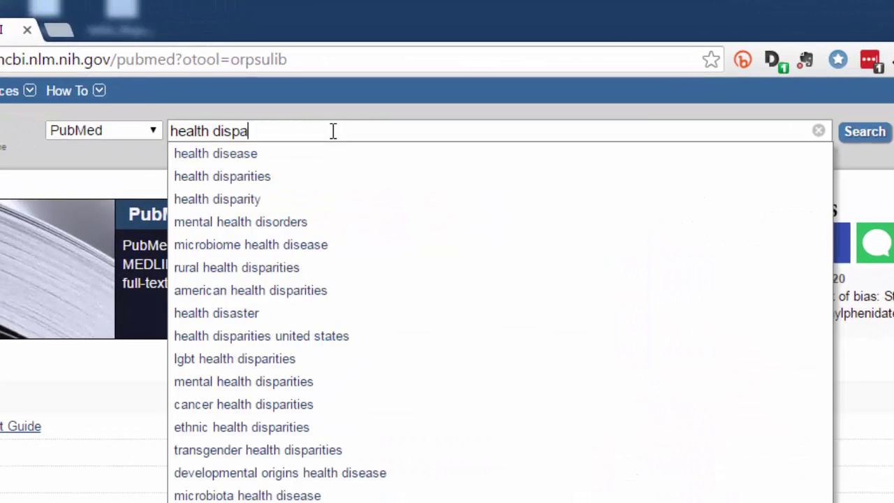
{"action": "type", "text": "rities pollution p"}
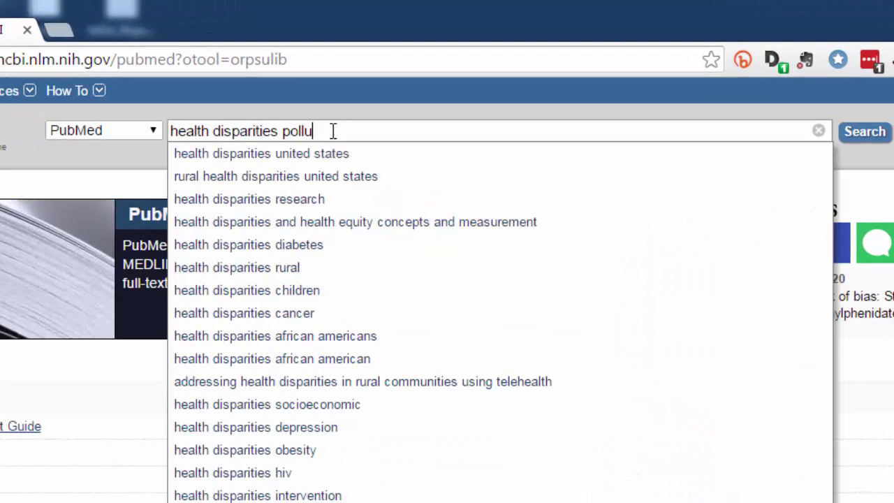
{"action": "type", "text": "olicy"}
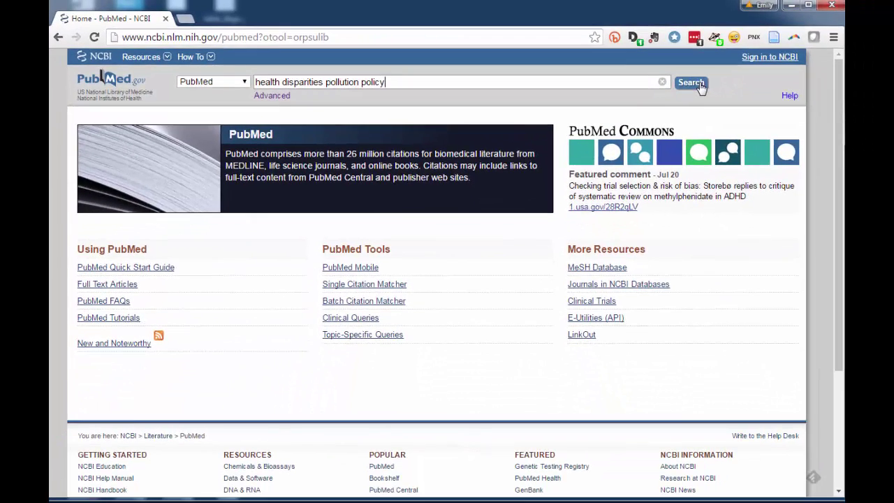
{"action": "left_click", "coordinate": [701, 86]}
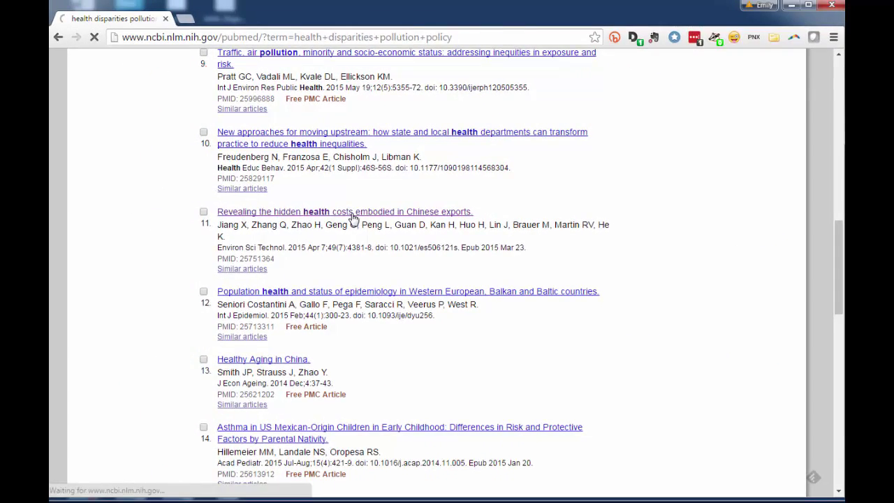
- Open the article "Revealing the hidden health costs embodied in Chinese exports" and expand its publication types, MeSH terms and substances to review them
{"action": "left_click", "coordinate": [361, 199]}
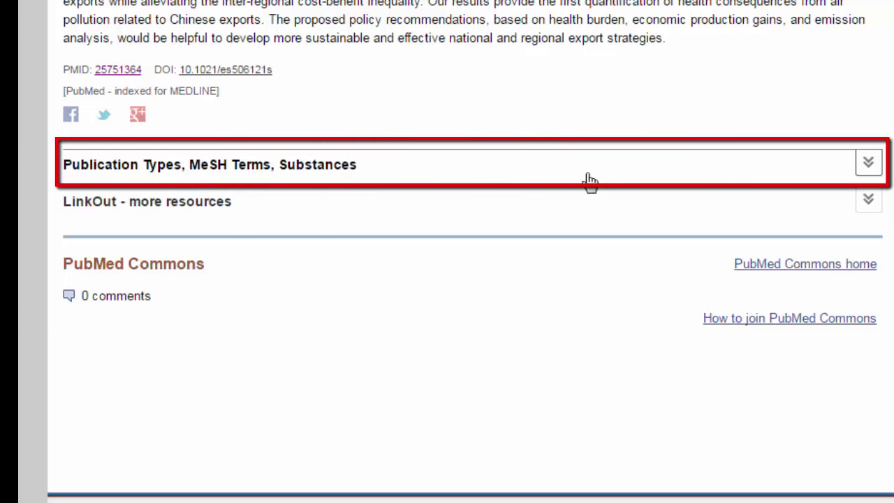
{"action": "left_click", "coordinate": [869, 169]}
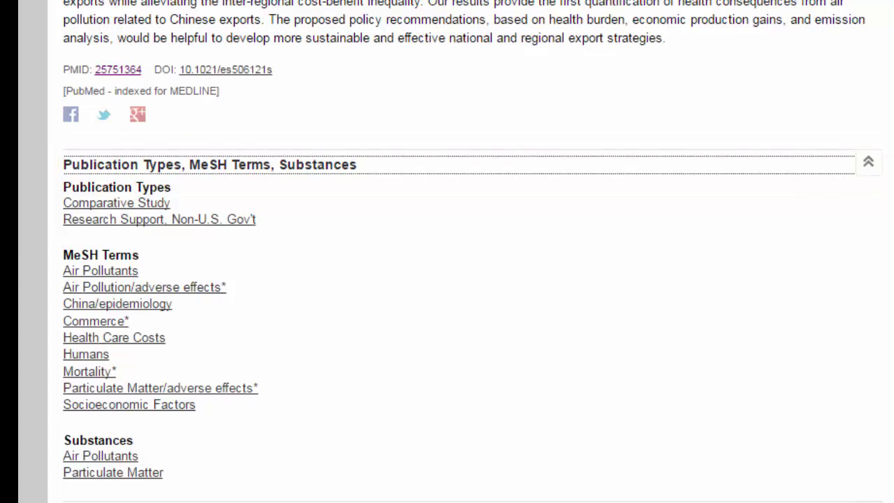
{"action": "scroll", "coordinate": [473, 251], "scroll_direction": "down", "scroll_amount": 3}
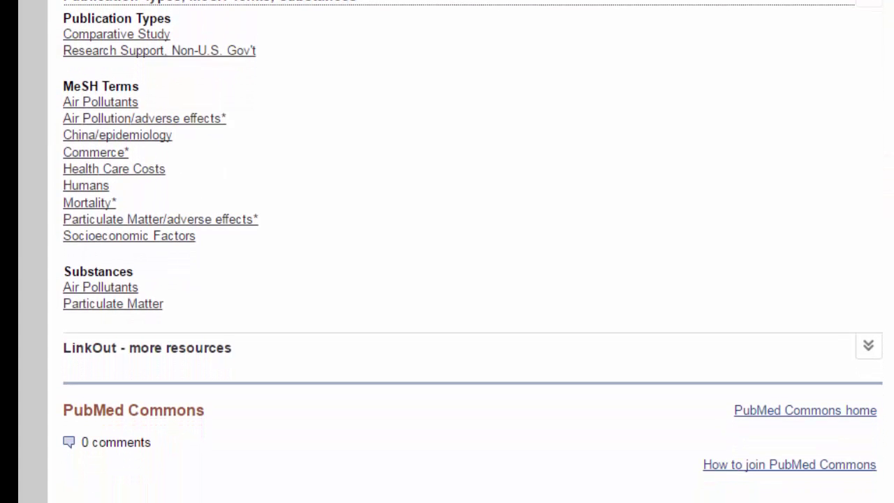
{"action": "scroll", "coordinate": [473, 251], "scroll_direction": "down", "scroll_amount": 1}
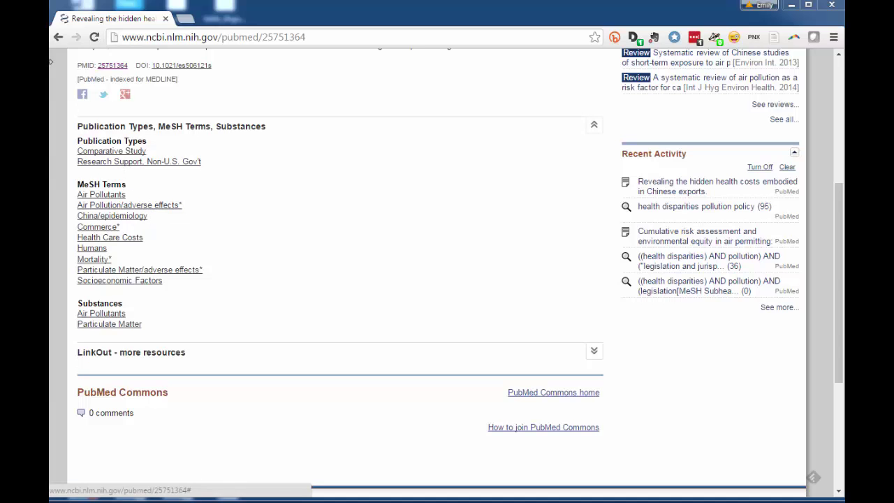
- Return to the search results and open the advanced search builder
{"action": "left_click", "coordinate": [58, 37]}
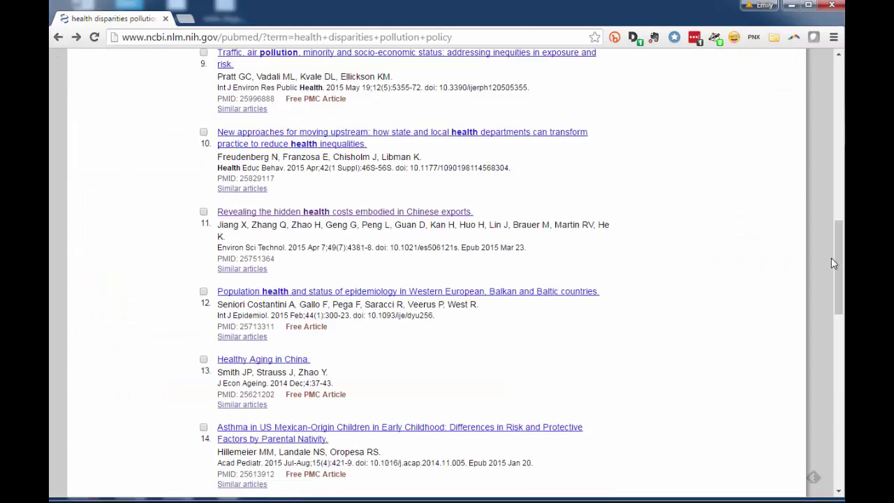
{"action": "left_click_drag", "start_coordinate": [833, 260], "coordinate": [841, 109]}
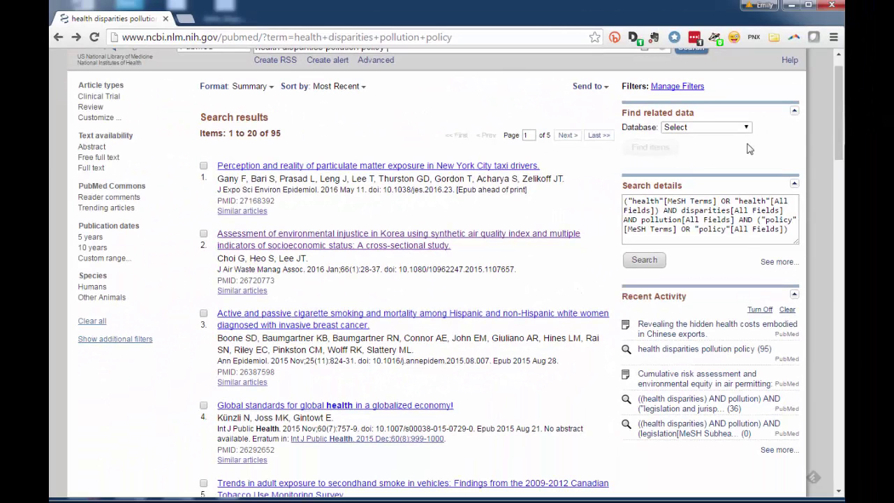
{"action": "left_click_drag", "start_coordinate": [835, 134], "coordinate": [838, 111]}
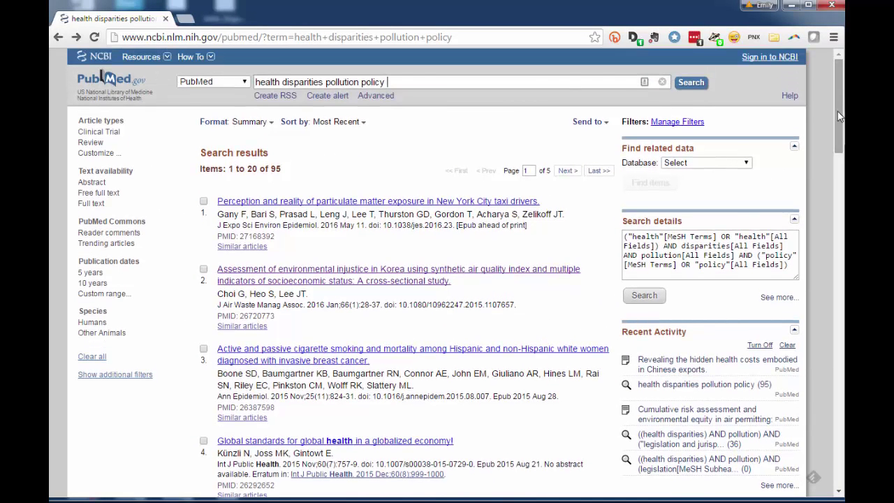
{"action": "left_click", "coordinate": [382, 102]}
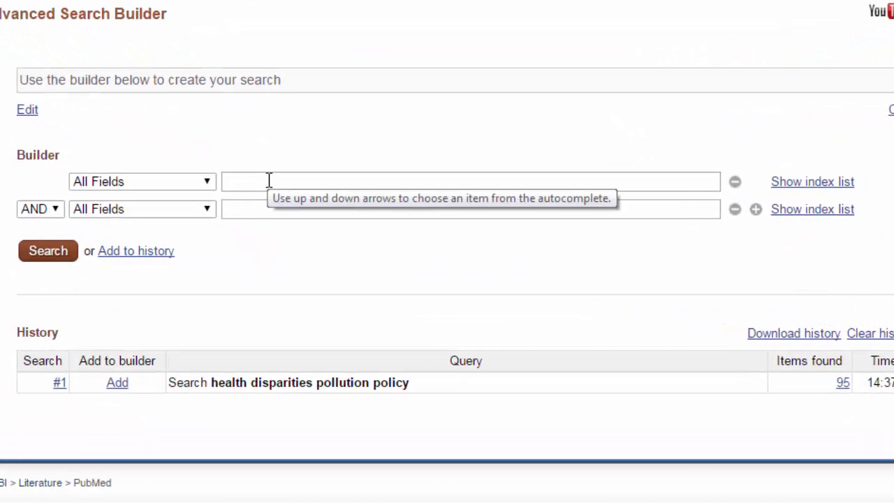
- Enter "health disparities" and "pollution" as the first two All Fields terms, combined with AND
{"action": "left_click", "coordinate": [269, 181]}
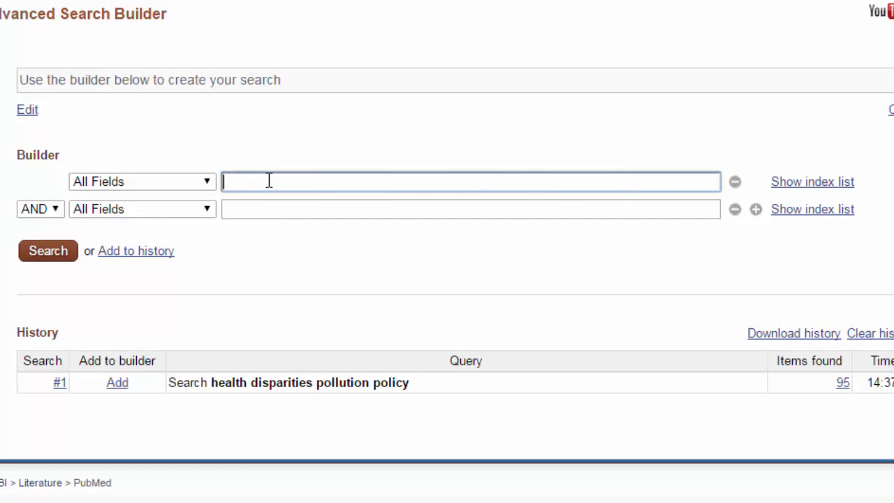
{"action": "type", "text": "health dispariti"}
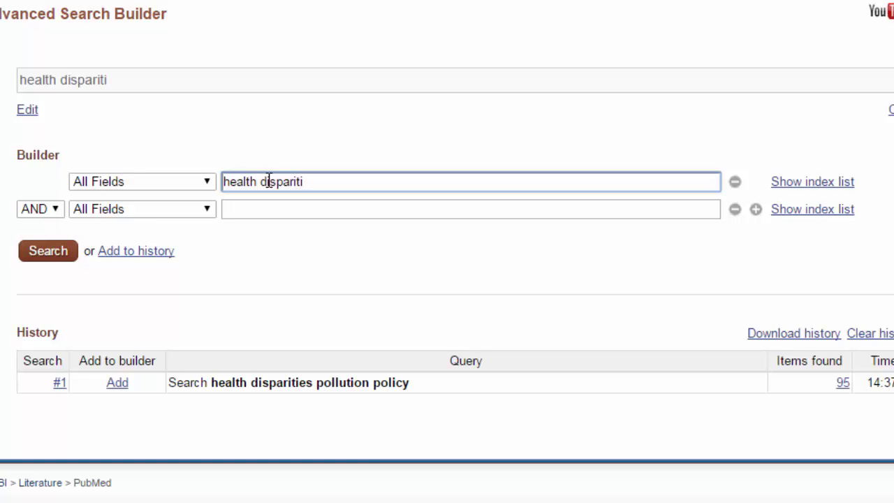
{"action": "type", "text": "es"}
{"action": "left_click", "coordinate": [277, 213]}
{"action": "type", "text": "pollution"}
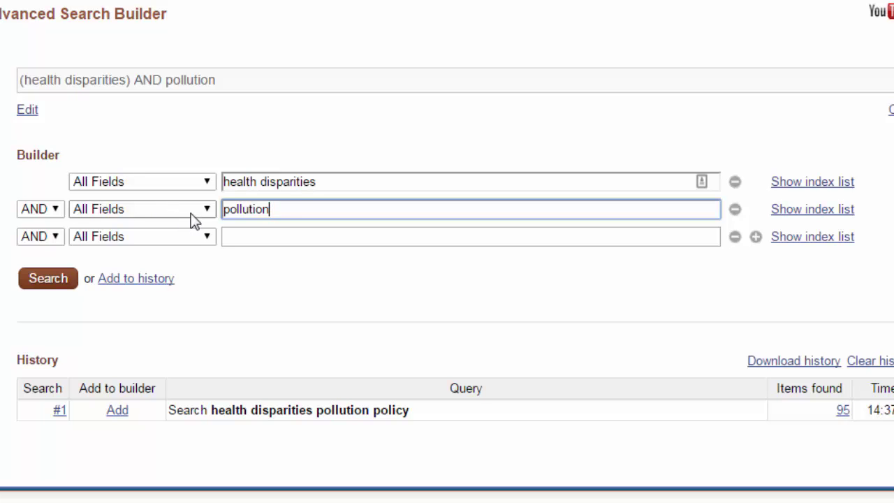
- Add "legislation and jurisprudence" as the third AND term and set its field to MeSH Subheading
{"action": "left_click", "coordinate": [243, 236]}
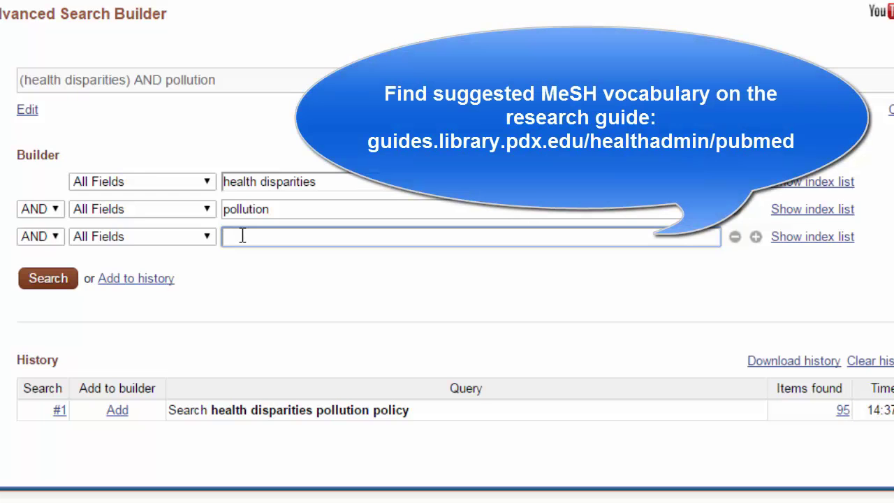
{"action": "type", "text": "legislatio"}
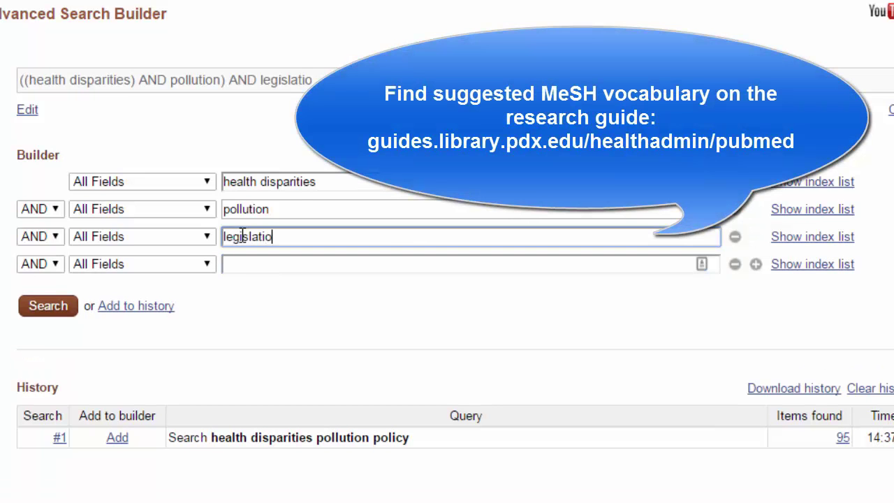
{"action": "type", "text": "n and jurisprudence"}
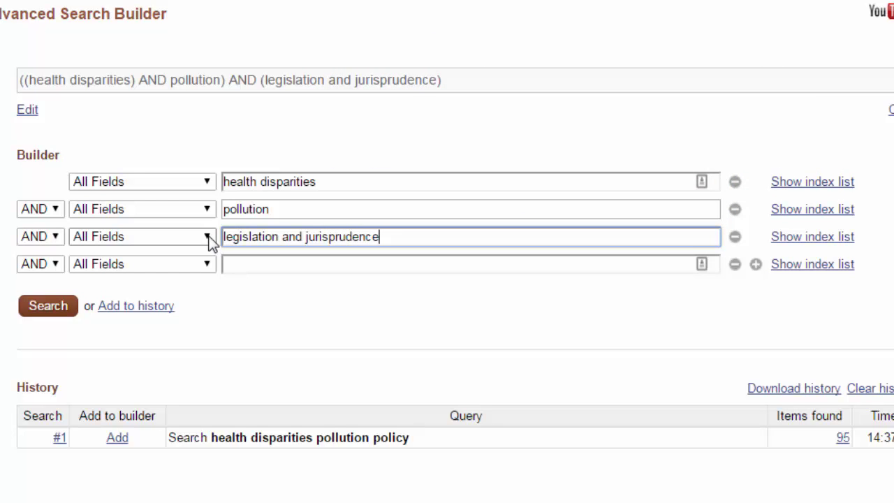
{"action": "left_click", "coordinate": [208, 237]}
{"action": "left_click_drag", "start_coordinate": [224, 258], "coordinate": [222, 391]}
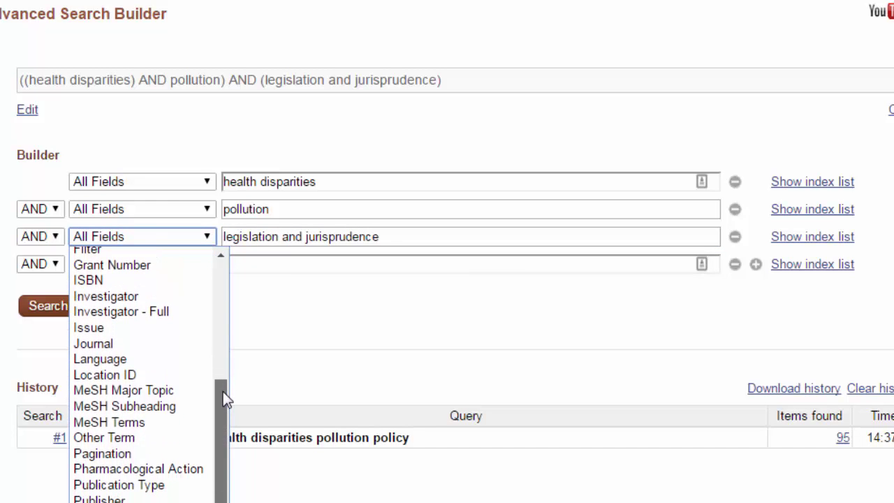
{"action": "left_click", "coordinate": [177, 406]}
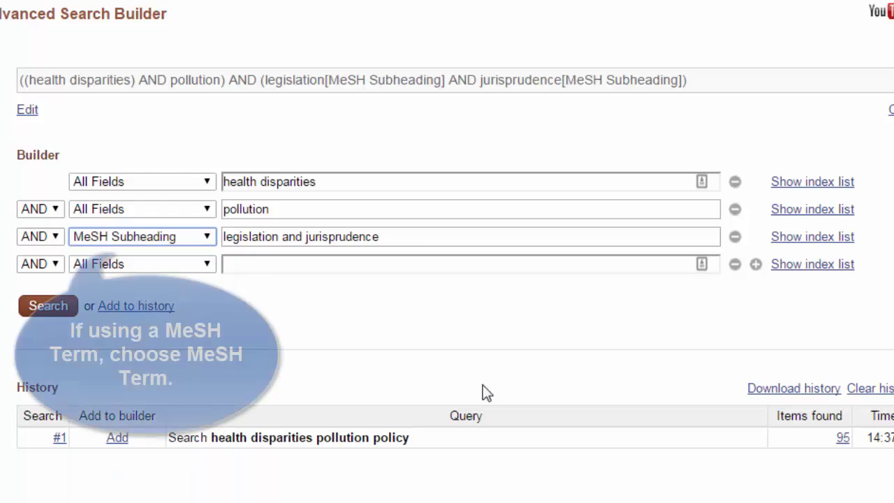
- Select "legislation and jurisprudence" from the third term's index list and run the search
{"action": "left_click", "coordinate": [796, 240]}
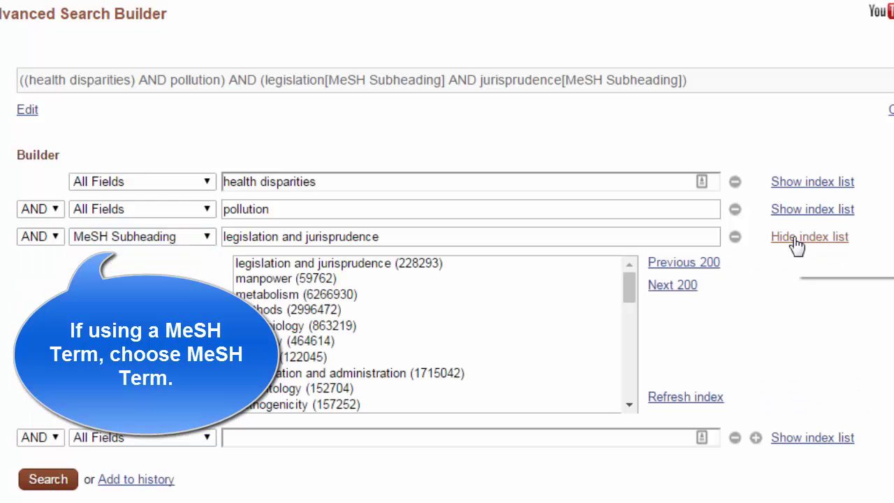
{"action": "left_click", "coordinate": [440, 266]}
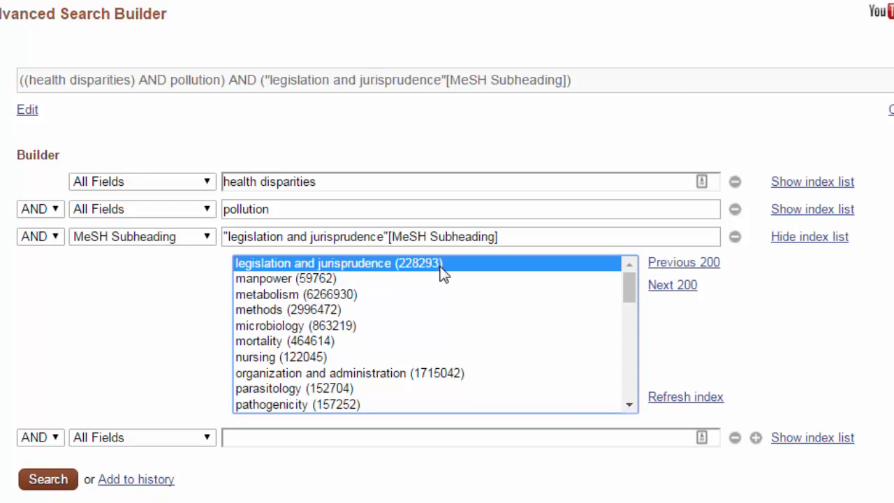
{"action": "left_click", "coordinate": [52, 482]}
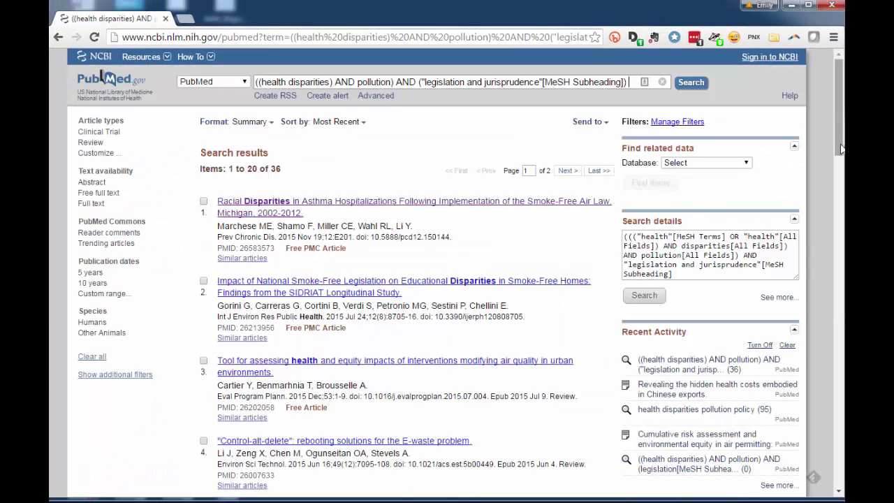
- Open the article "Cumulative risk assessment and environmental equity in air permitting" and examine its abstract and expanded MeSH terms
{"action": "left_click_drag", "start_coordinate": [841, 149], "coordinate": [837, 370]}
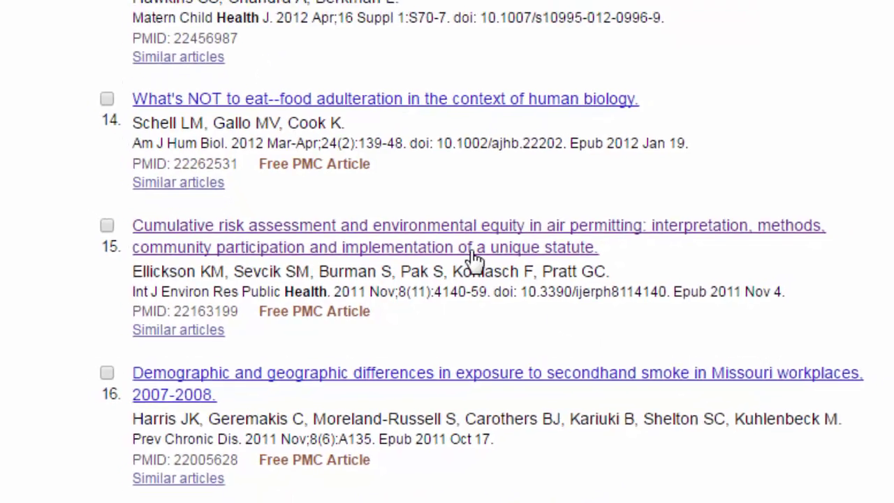
{"action": "left_click", "coordinate": [484, 254]}
{"action": "left_click_drag", "start_coordinate": [836, 210], "coordinate": [834, 279]}
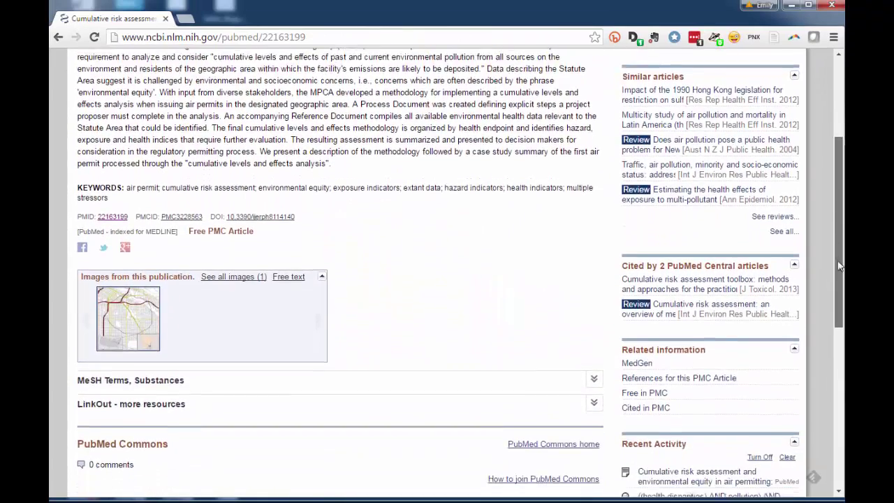
{"action": "left_click", "coordinate": [594, 333]}
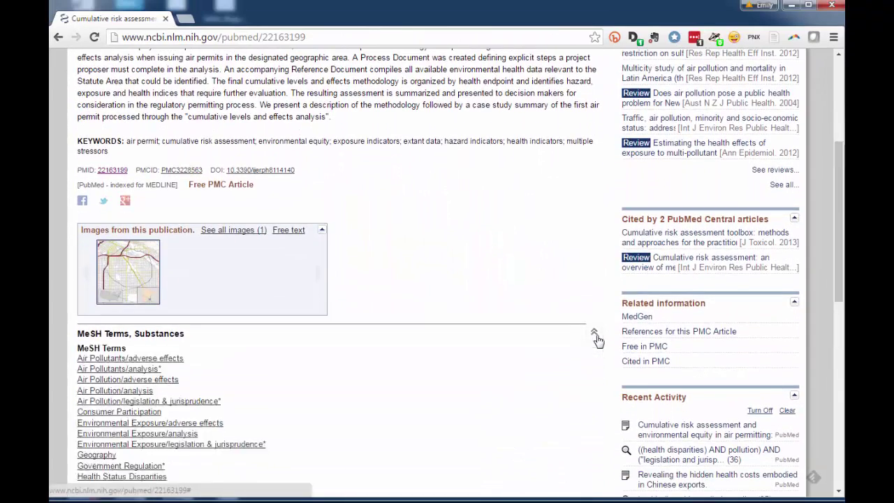
{"action": "left_click_drag", "start_coordinate": [840, 237], "coordinate": [840, 270]}
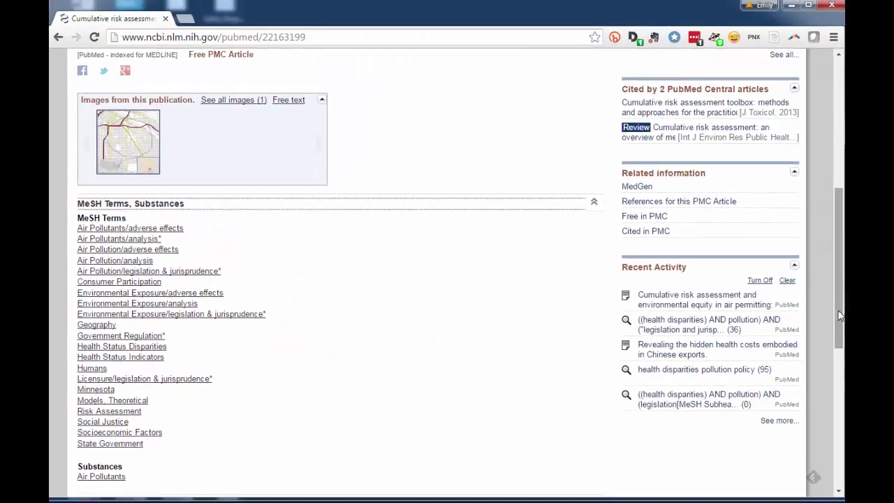
{"action": "left_click_drag", "start_coordinate": [835, 308], "coordinate": [836, 204]}
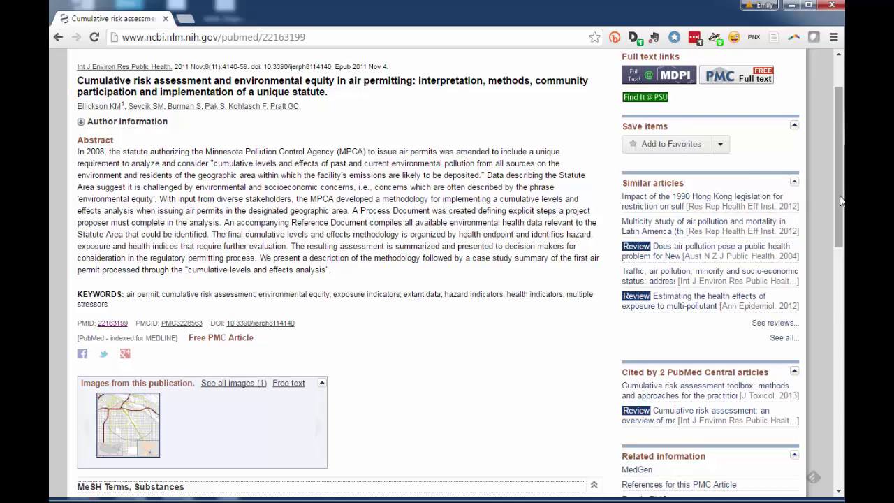
{"action": "left_click_drag", "start_coordinate": [840, 200], "coordinate": [840, 311]}
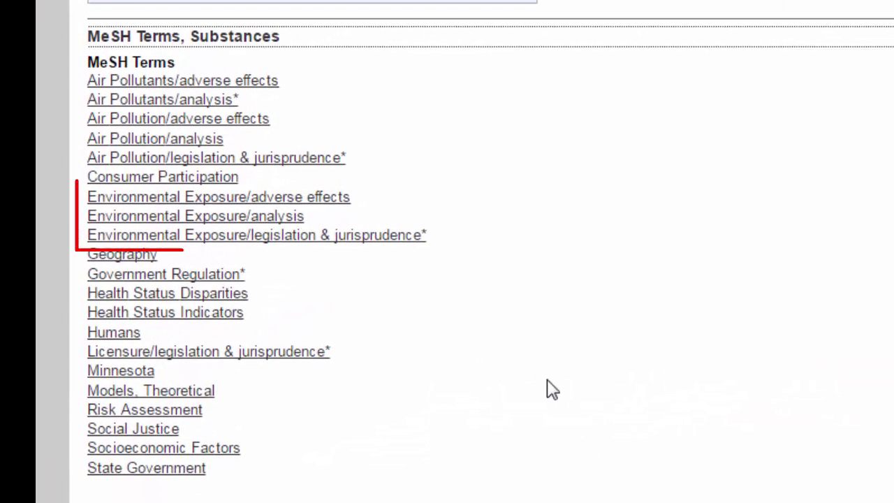